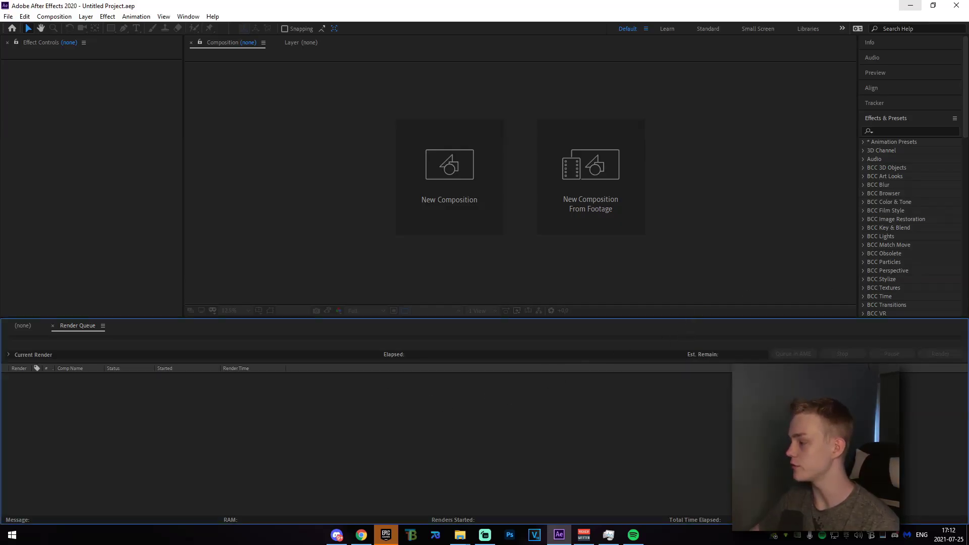
Open Copy of 1.aep by dragging it from File Explorer into After Effects
key("super+e")
left_click_drag(535, 244, 467, 253)
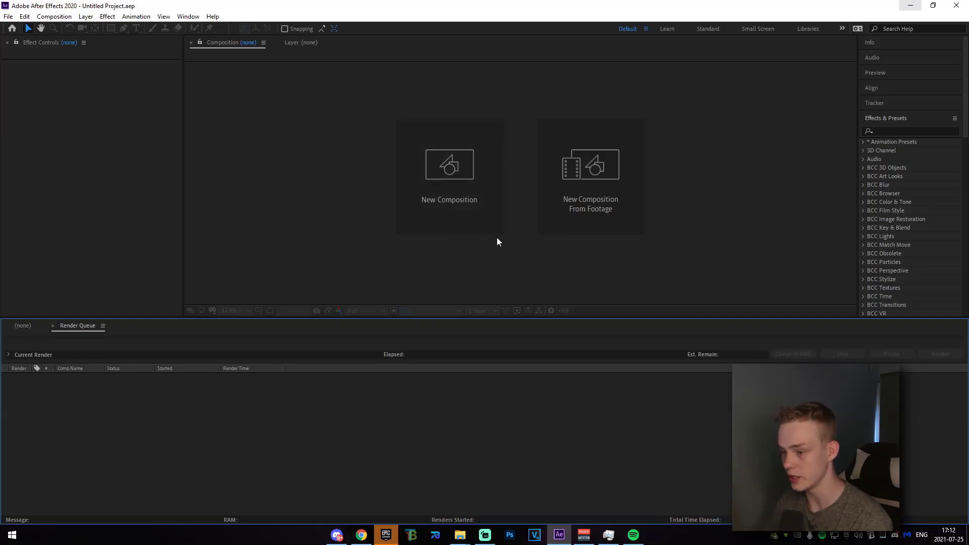
left_click_drag(0, 237, 492, 252)
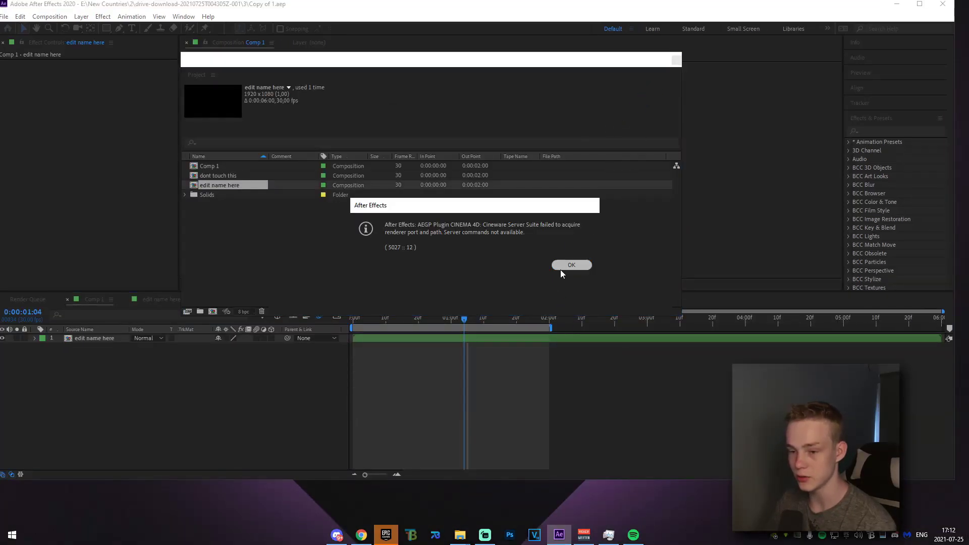
Dismiss the Cinema 4D and unknown exception errors, hide the Project panel, and maximize the window
left_click(564, 266)
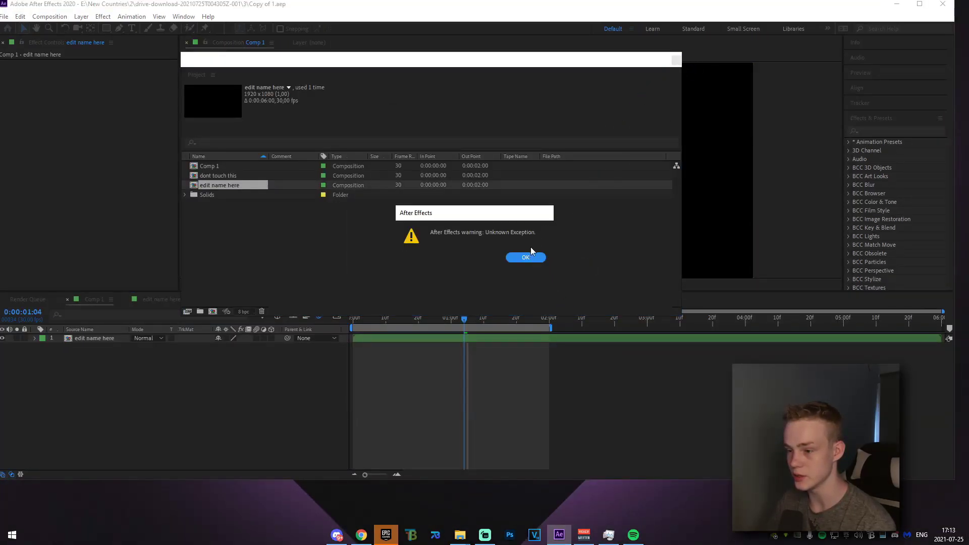
left_click(527, 257)
left_click(676, 60)
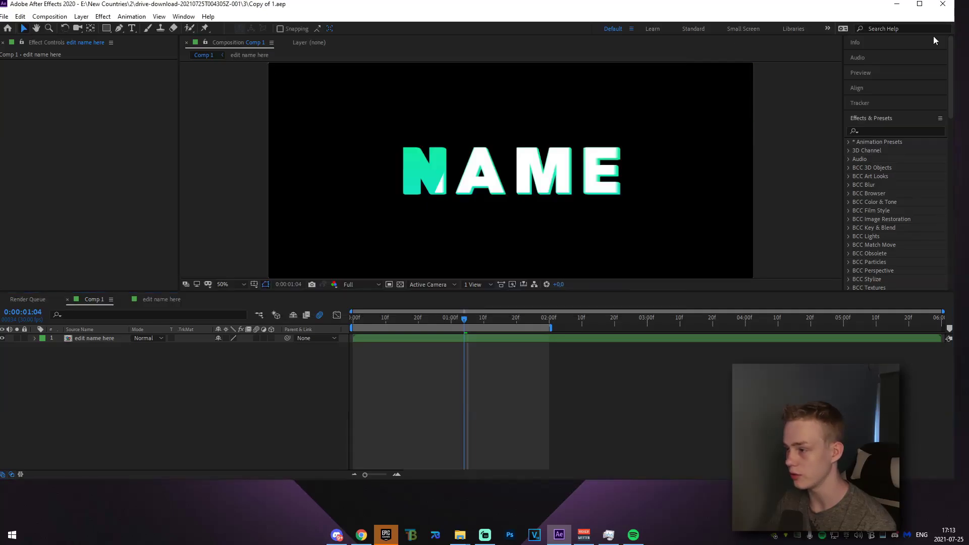
left_click(919, 4)
Scrub through the NAME title animation in Comp 1, then open the 'edit name here' precomp
left_click_drag(470, 346, 537, 345)
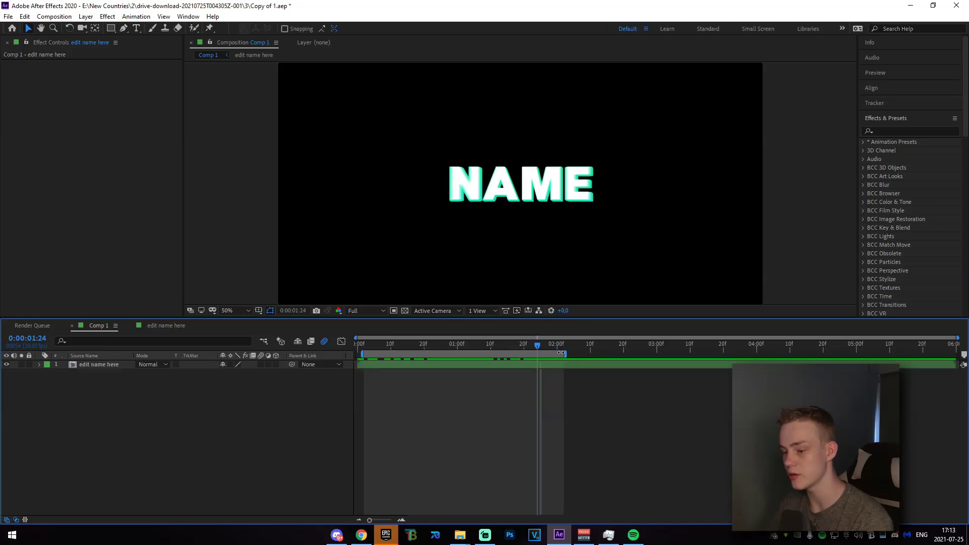
left_click_drag(541, 345, 467, 359)
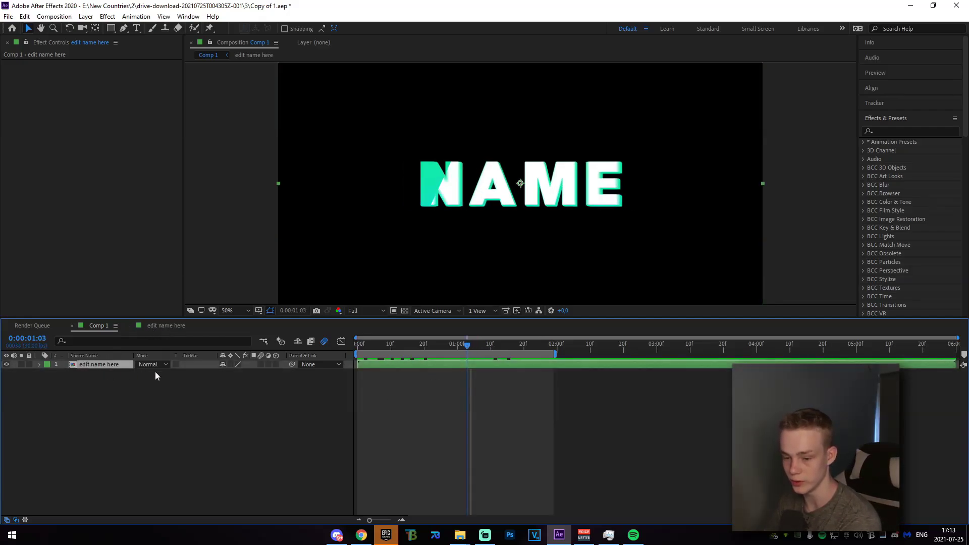
double_click(422, 364)
Select the NAME text layer in the precomp and place the Horizontal Type tool in the title
mouse_move(456, 348)
left_mouse_down()
mouse_move(375, 351)
mouse_move(422, 358)
mouse_move(487, 350)
mouse_move(461, 349)
left_mouse_up()
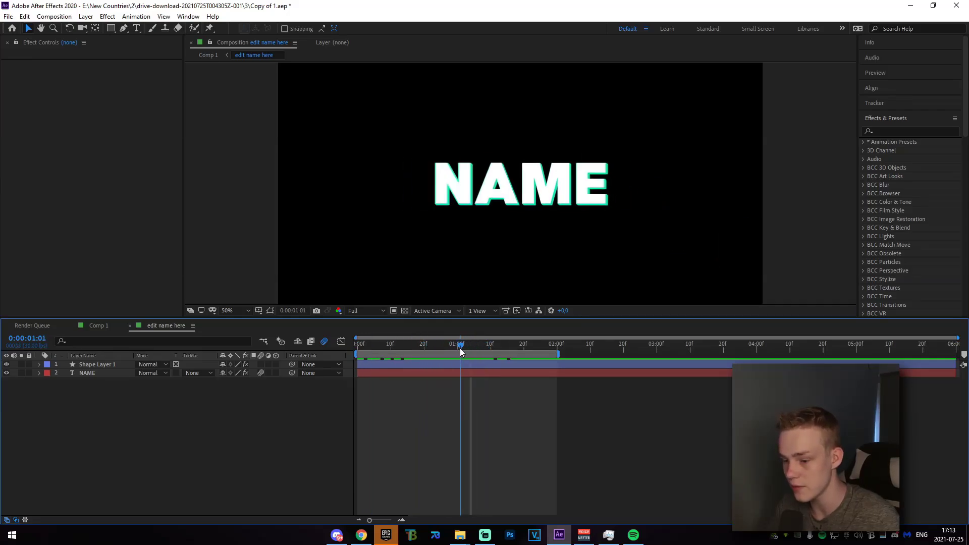
left_click(456, 374)
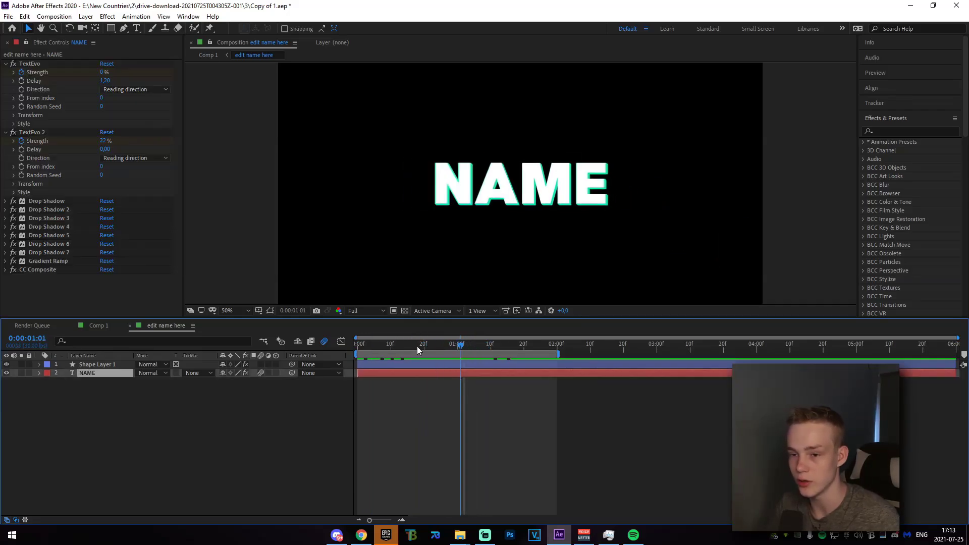
left_click(137, 29)
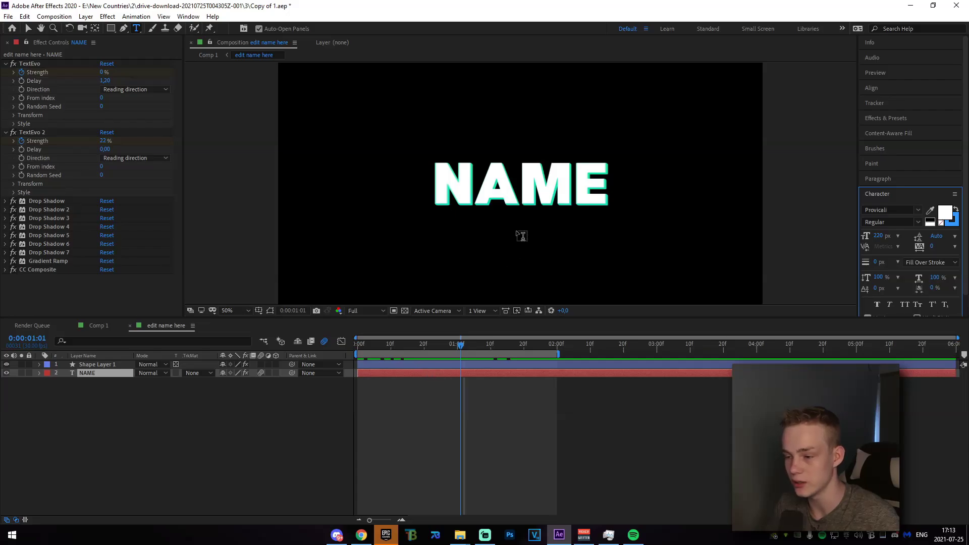
left_click(537, 183)
Replace the title text NAME with DIGNAL, then scrub back near the animation's start
key("ctrl+a")
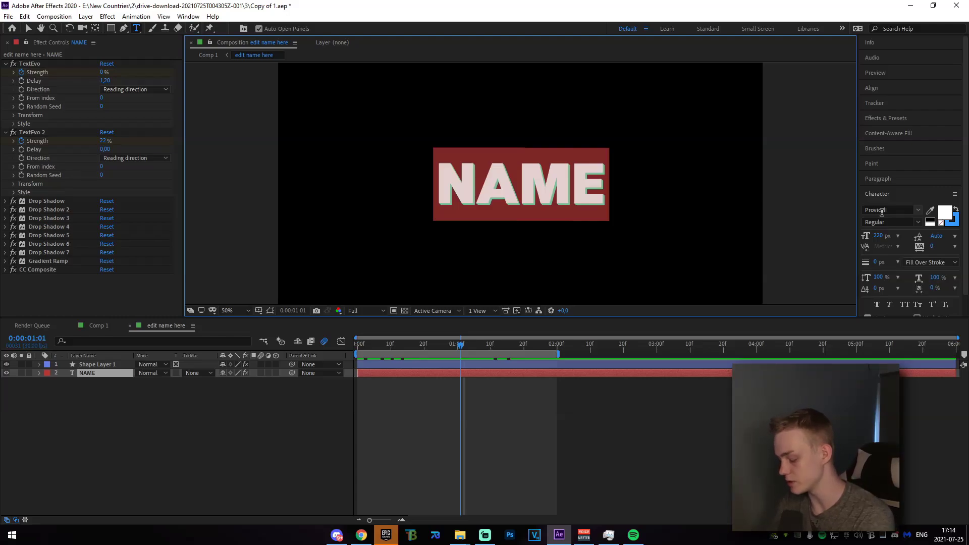
type("DSI")
key("BackSpace")
key("BackSpace")
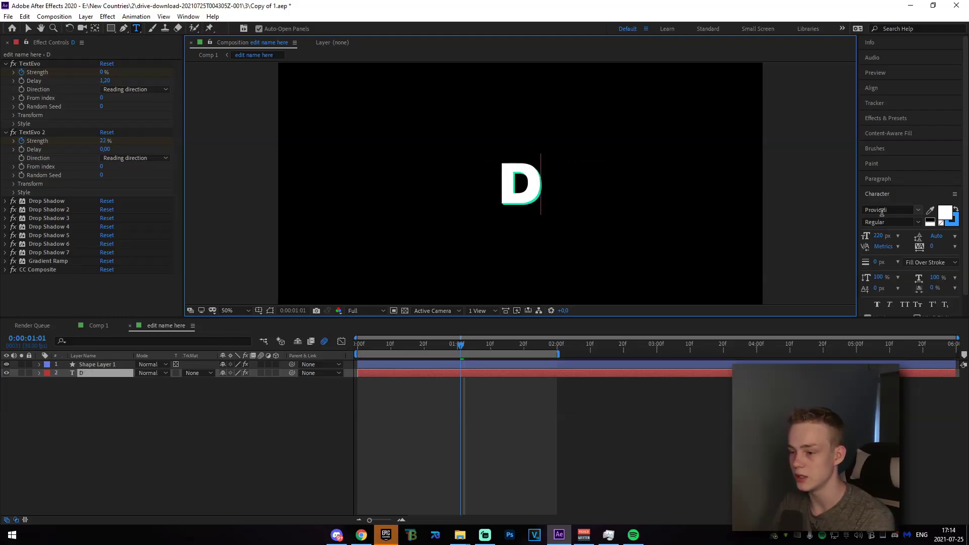
type("IGNAL")
left_click(480, 382)
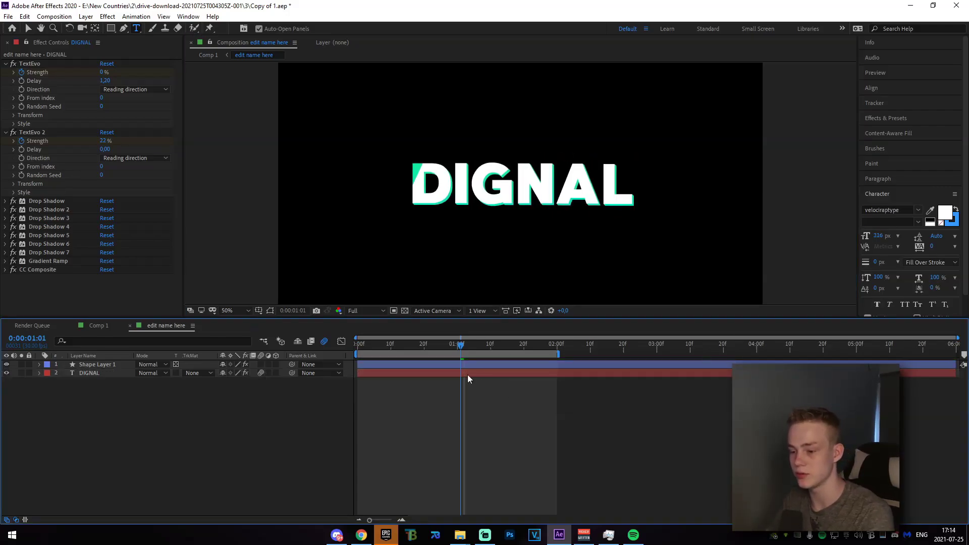
left_click_drag(459, 345, 555, 354)
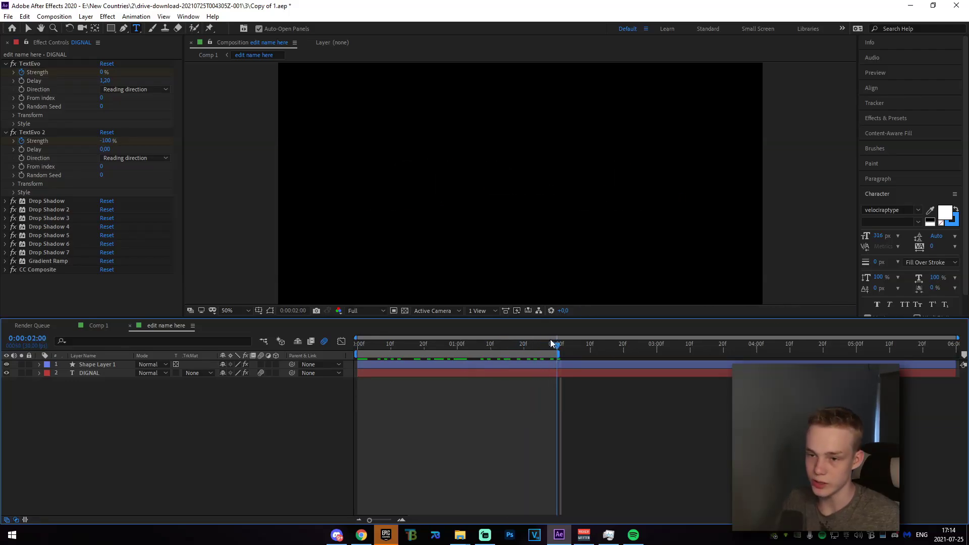
Switch back to Comp 1, step back one frame, and add it to the render queue via File > Export
left_click(116, 325)
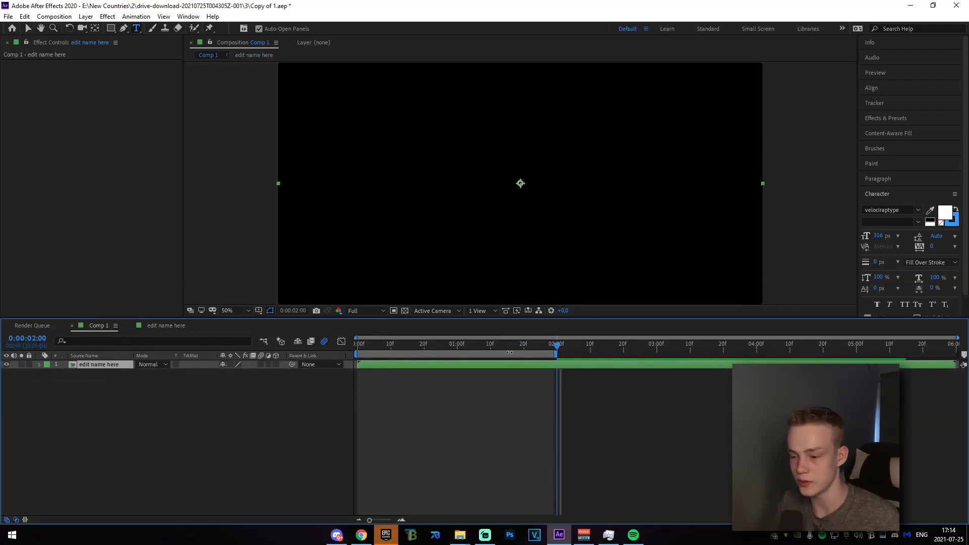
key("Page_Up")
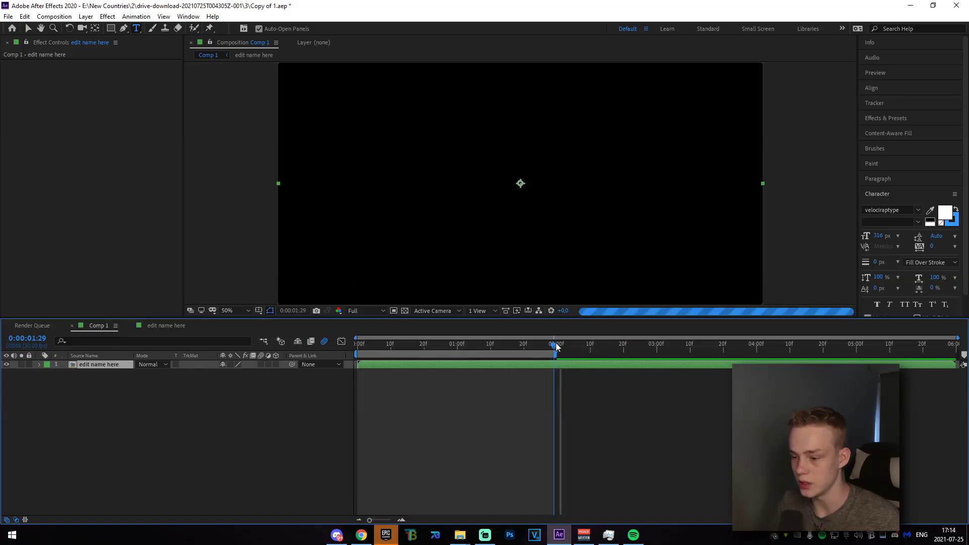
left_click(8, 17)
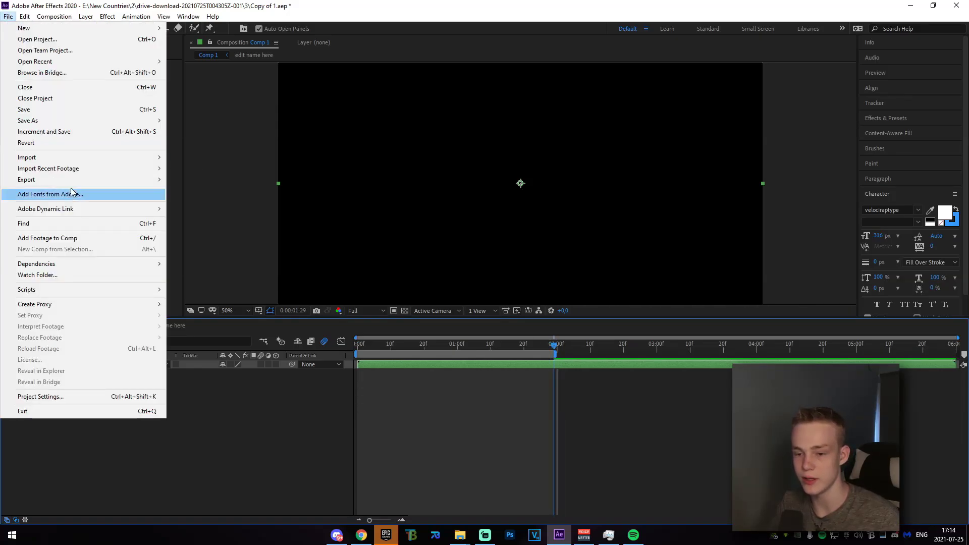
mouse_move(156, 180)
left_click(197, 191)
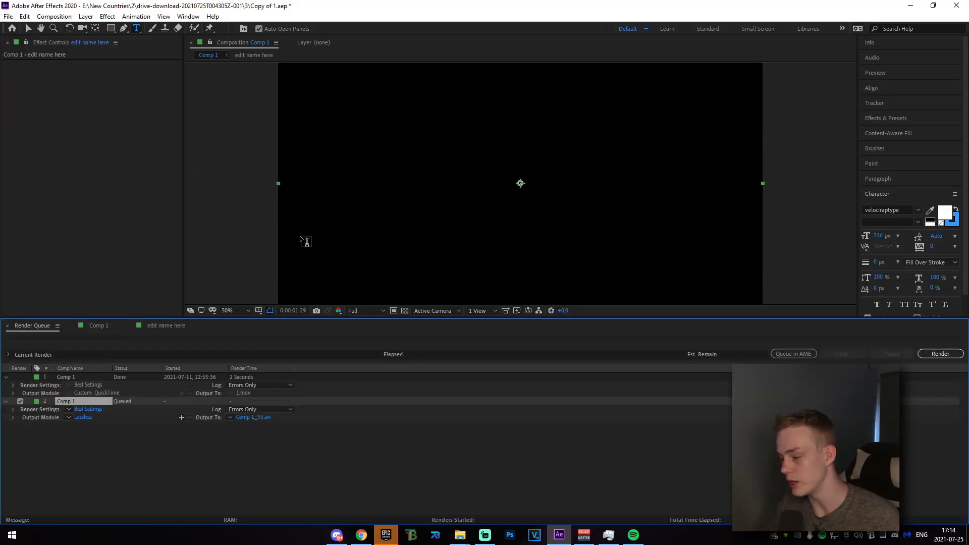
Set the AVI output module's channels to RGB + Alpha
left_click(84, 416)
left_click(434, 186)
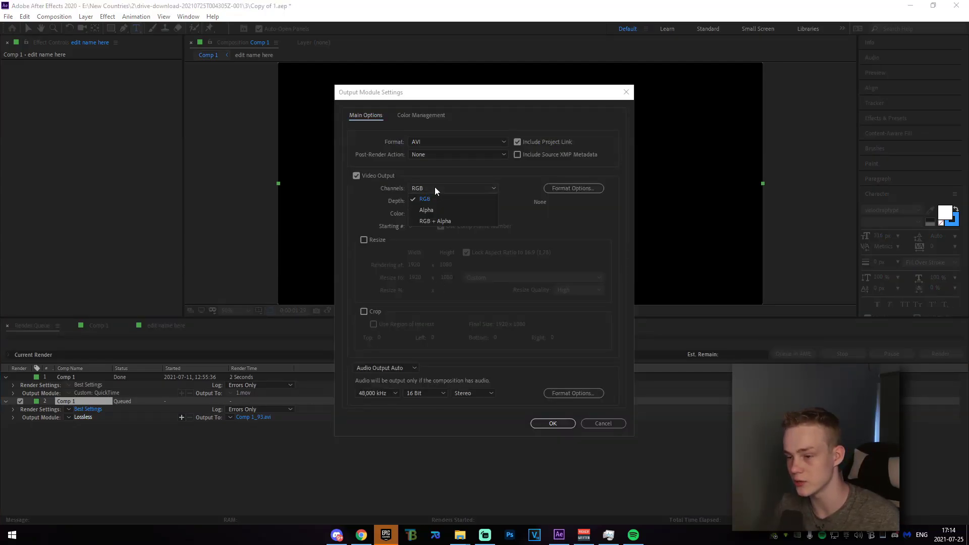
left_click(444, 221)
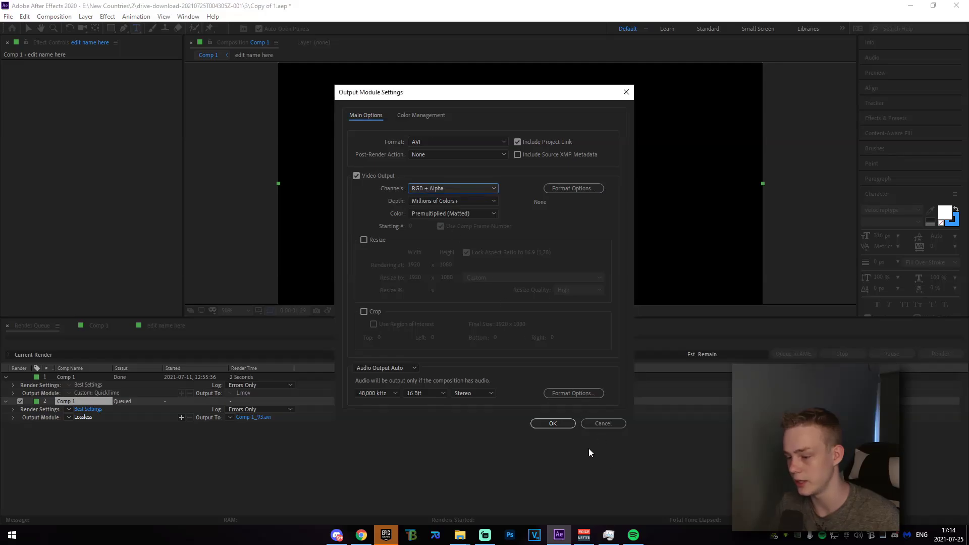
left_click(553, 424)
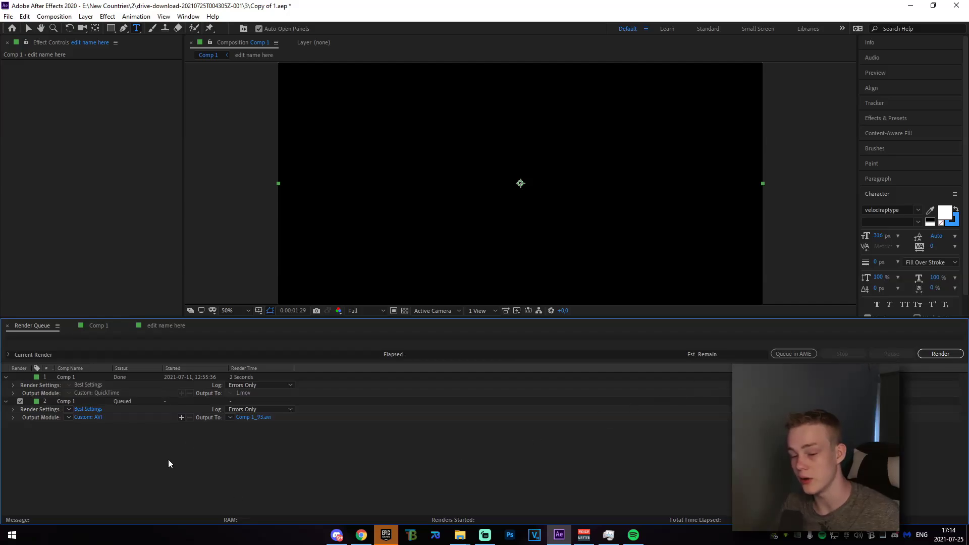
Keep the output file as Comp 1_93.avi in the Output To save dialog
left_click(230, 418)
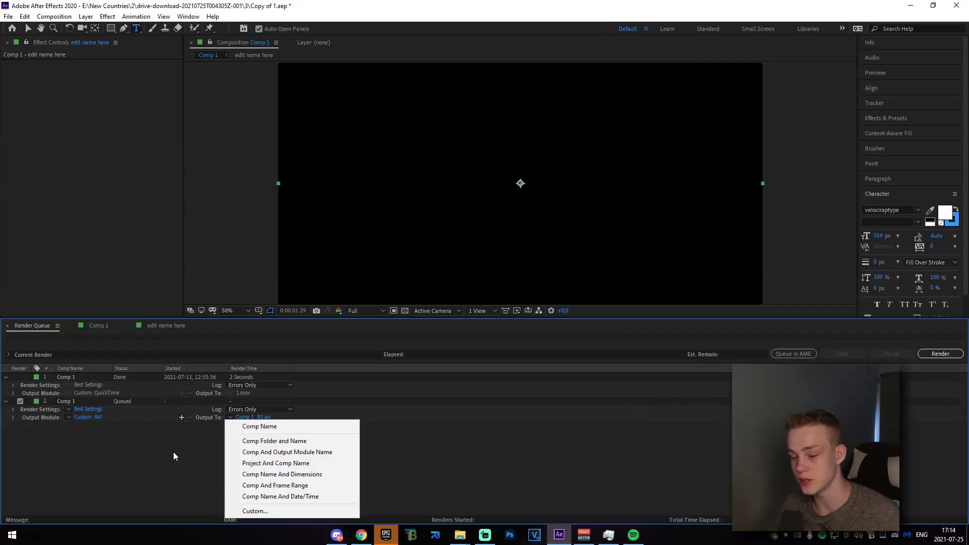
left_click(173, 455)
left_click(255, 419)
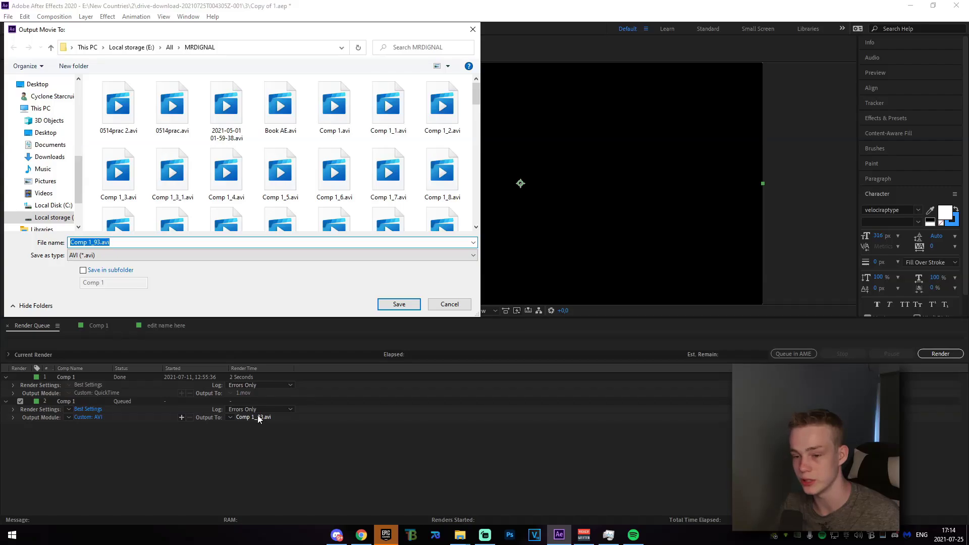
left_click(473, 29)
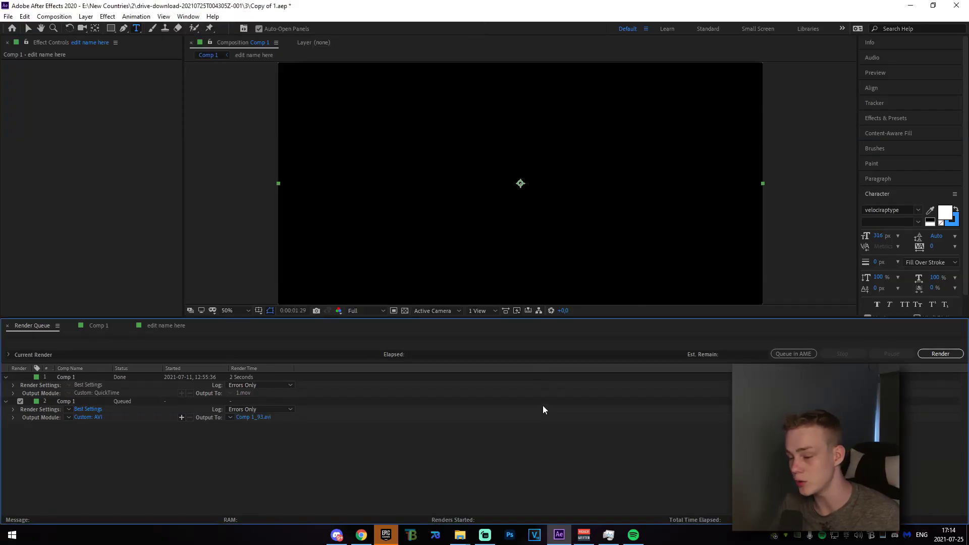